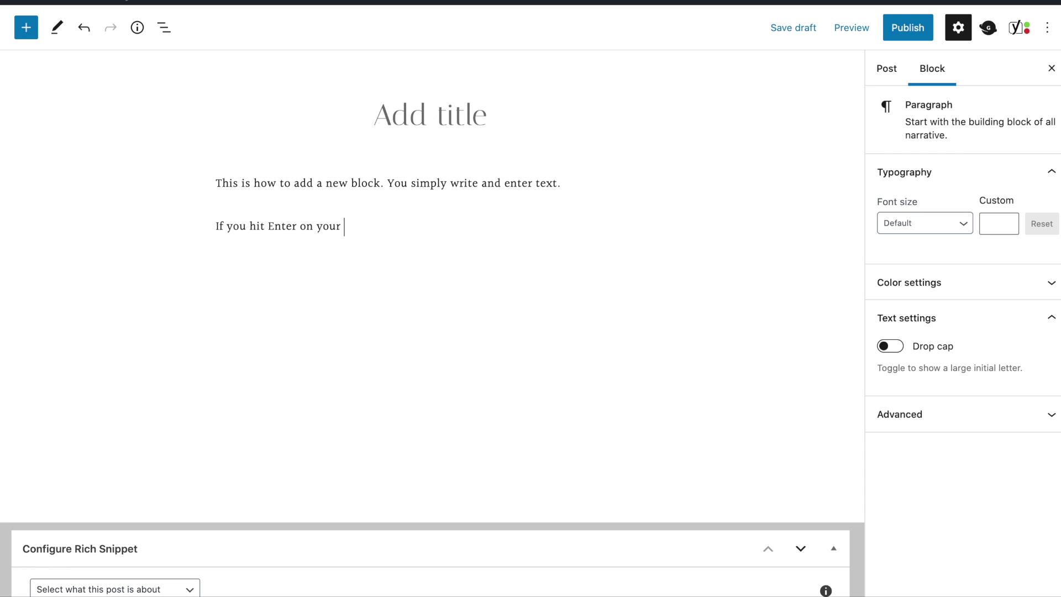
# - Complete the paragraph with "keyboard, it also creates a new block. A block is essentially a separate paragraph, image or square containing some type of media / wording."
pyautogui.write('ord, it also createa s')
pyautogui.press('BackSpace')
pyautogui.press('BackSpace')
pyautogui.press('BackSpace')
pyautogui.write('s a new bloc')
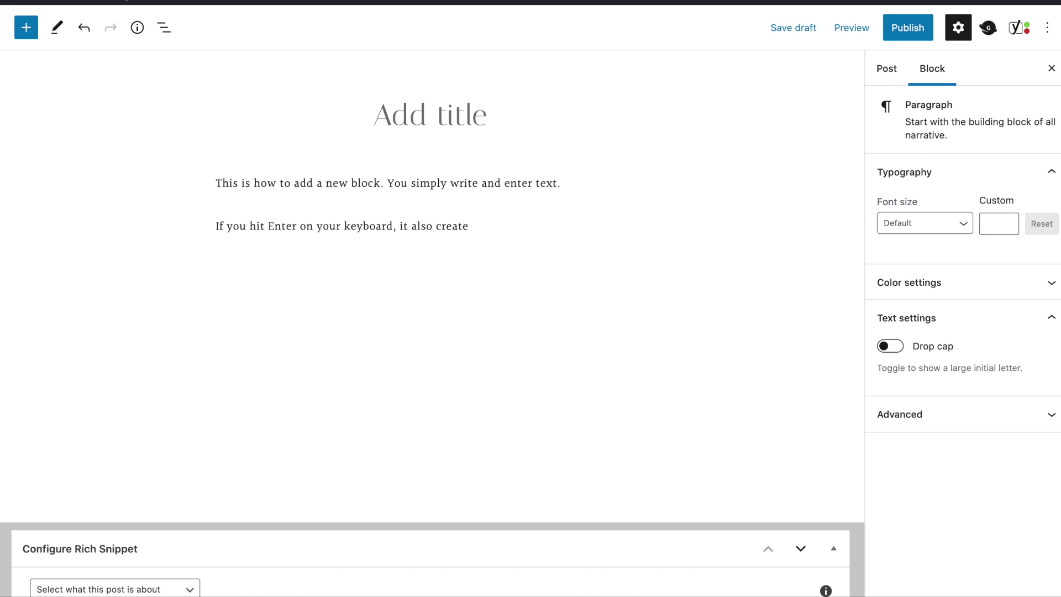
pyautogui.write('k. A block is sssentially a separate para')
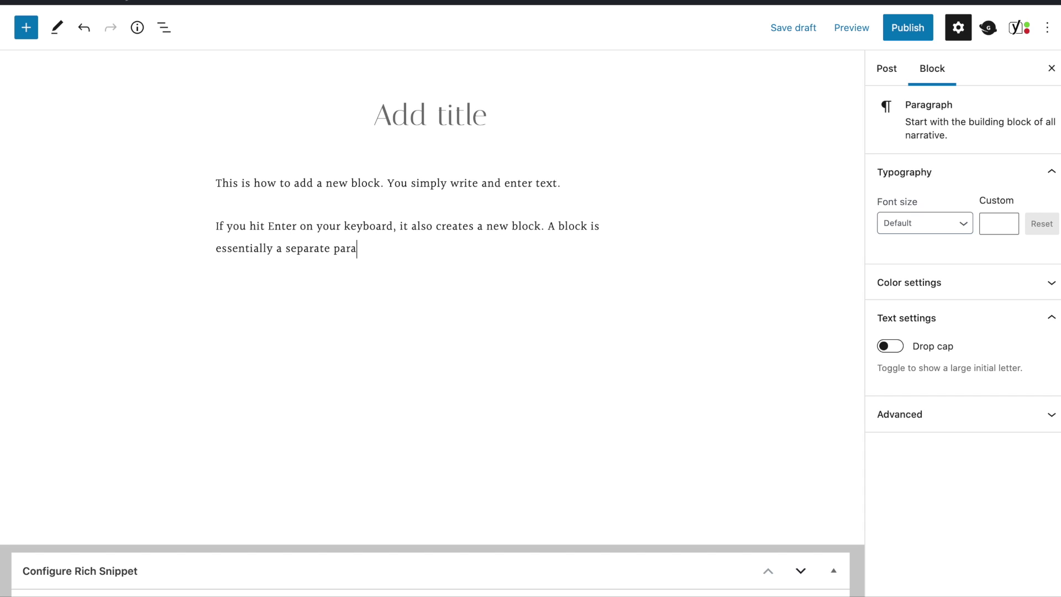
pyautogui.write('graph, image,')
pyautogui.write('or square ')
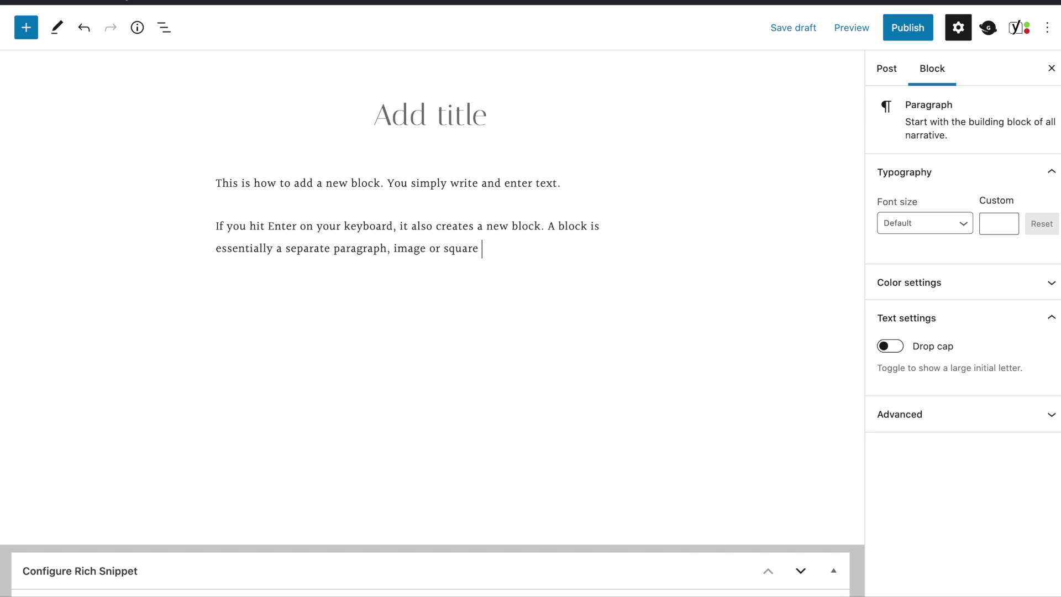
pyautogui.write('containing some type of me')
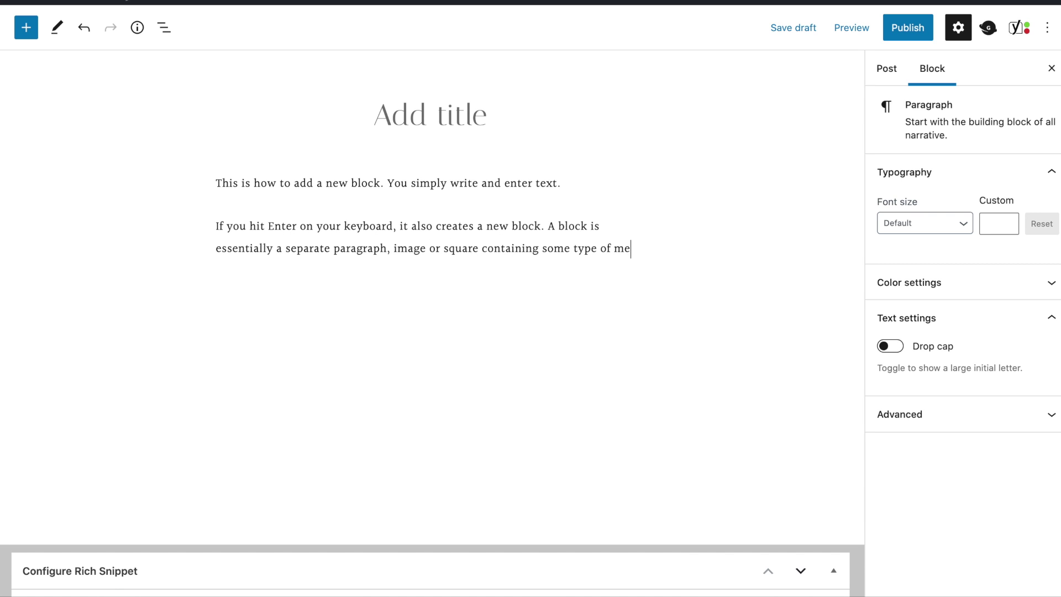
pyautogui.write('dia /w')
pyautogui.press('BackSpace')
pyautogui.write('wording.')
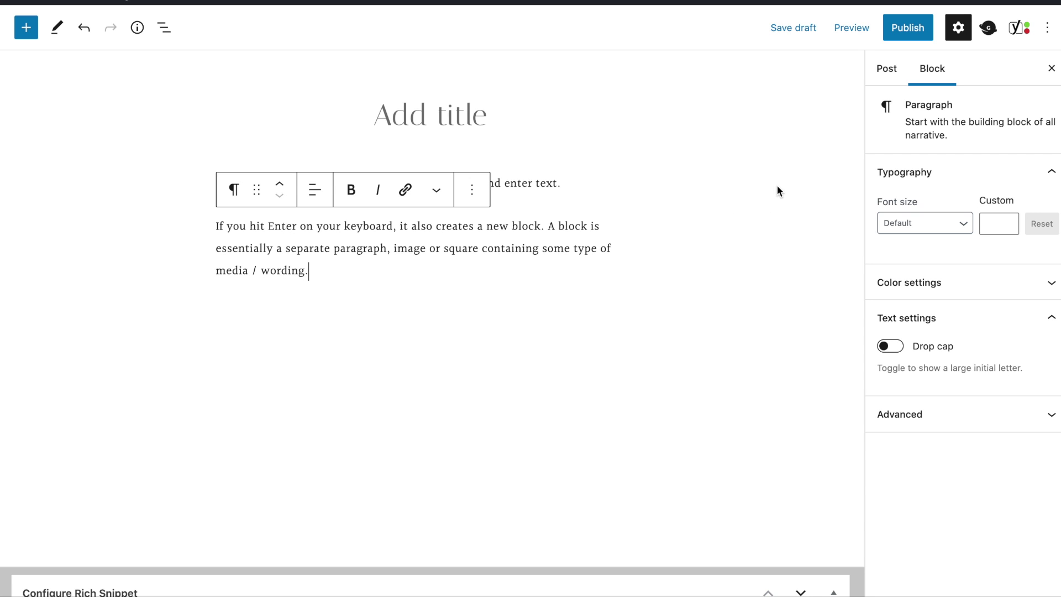
# - Add a new paragraph reading "You can also hit Enter, then hover to the right side of the block to find the Add Block button."
pyautogui.press('Return')
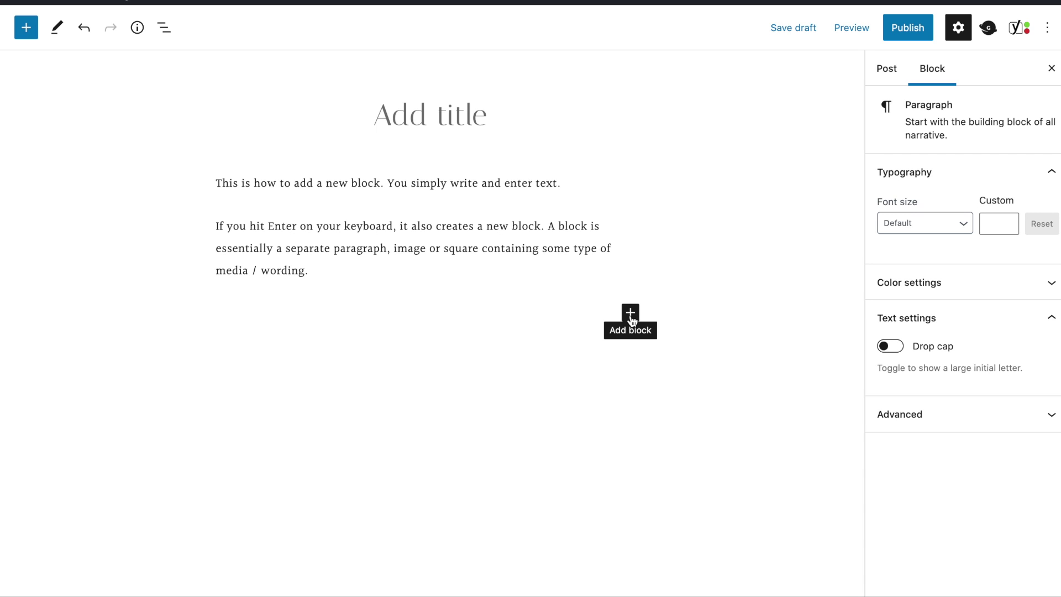
pyautogui.write('You can also ')
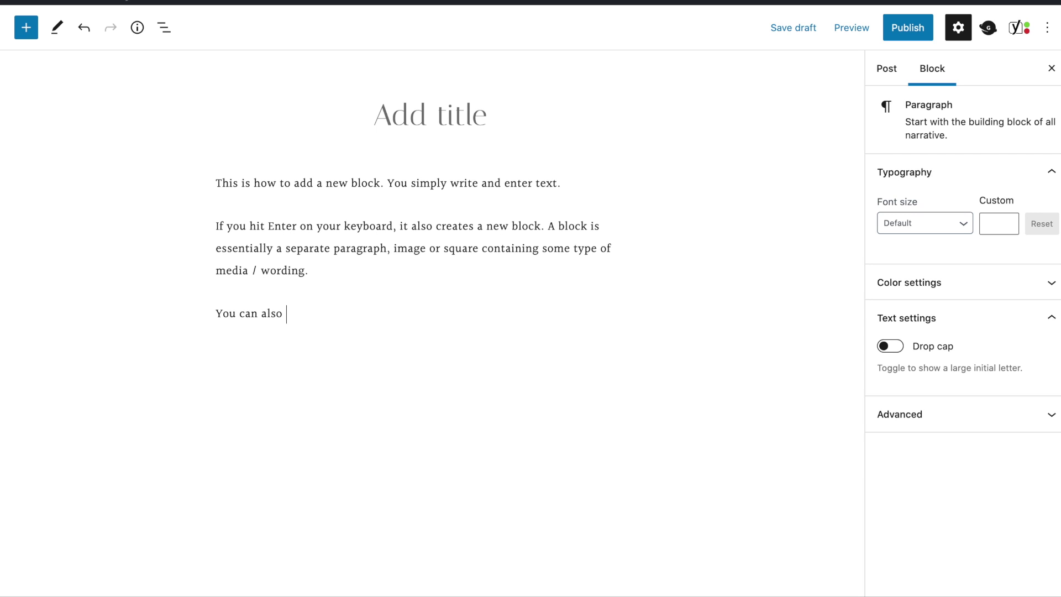
pyautogui.write('hit Enter, then hove')
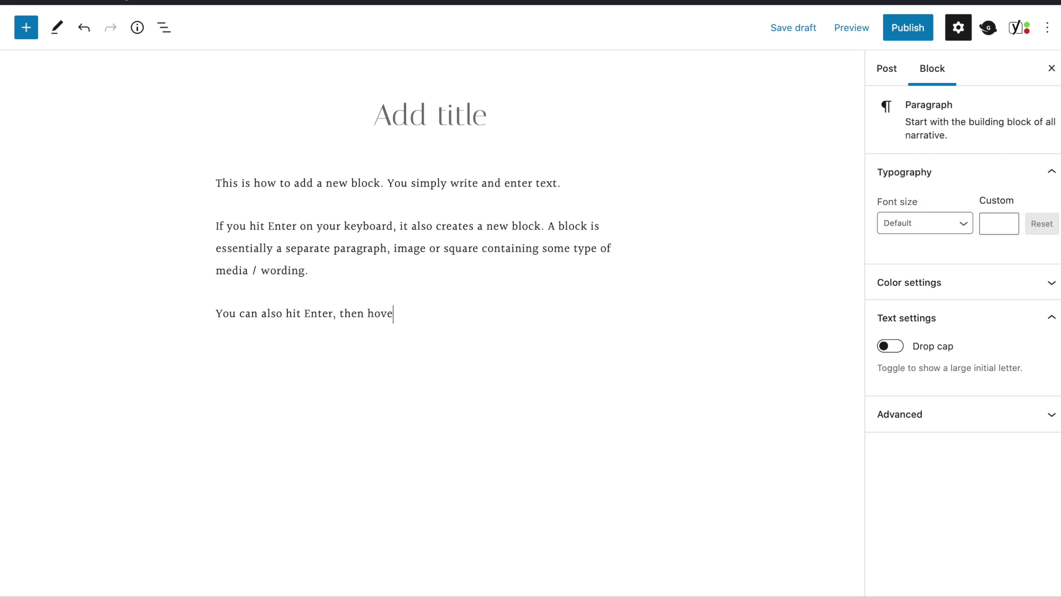
pyautogui.write('r to the right side of the bl')
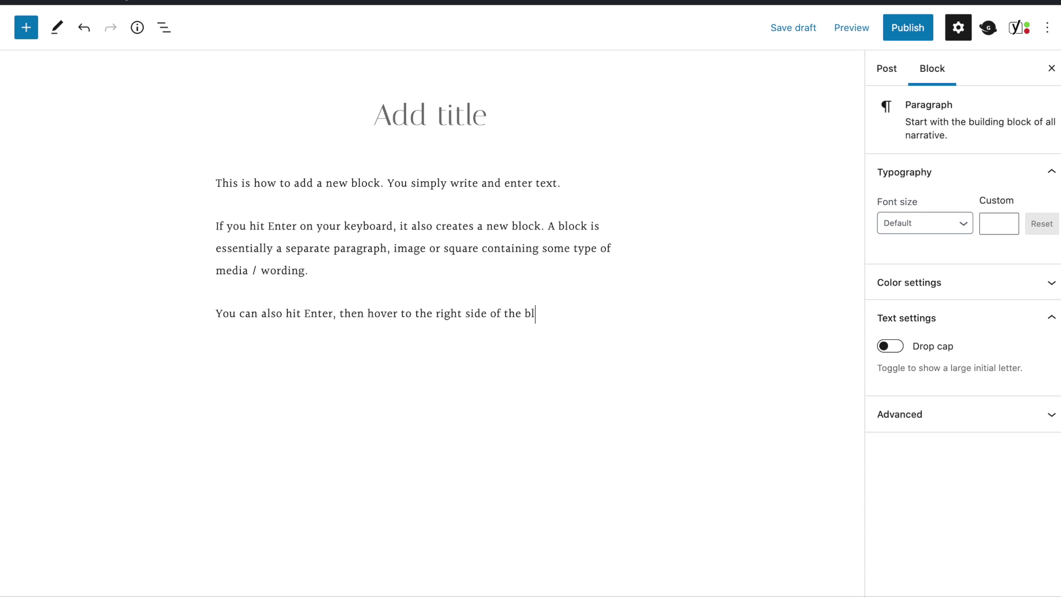
pyautogui.write('ock to find the Ade')
pyautogui.write(' Block')
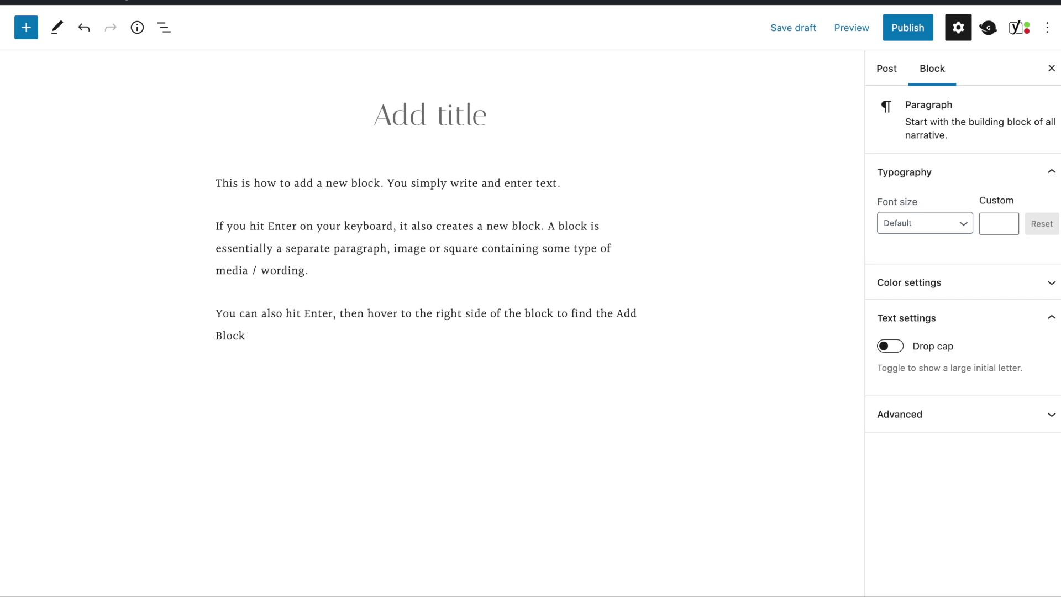
pyautogui.write(' button')
# - Start a new empty block below the Add Block paragraph and look at the available block types
pyautogui.press('Return')
pyautogui.click(630, 379)
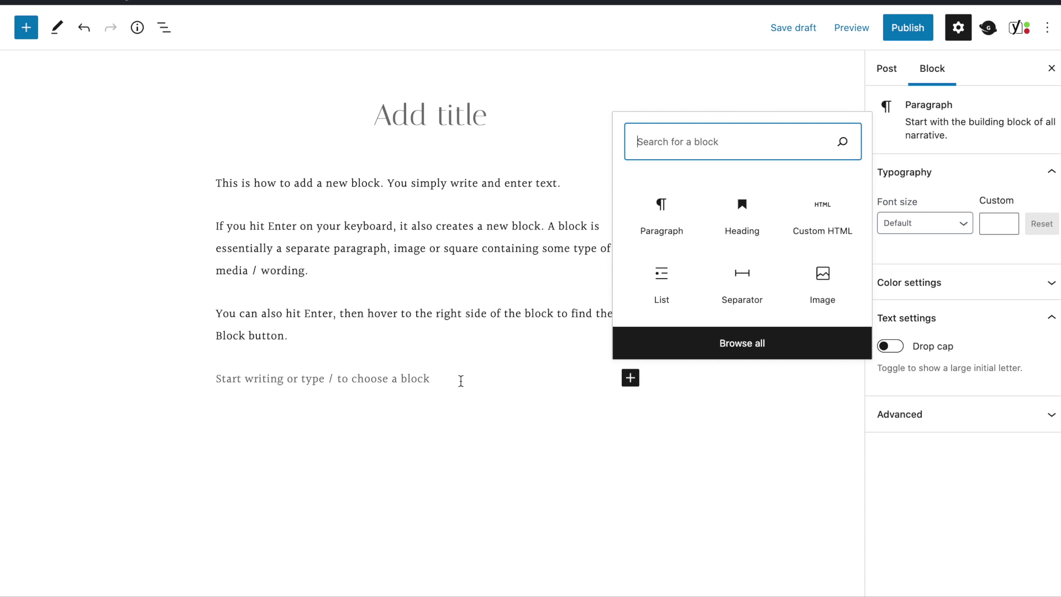
pyautogui.click(442, 385)
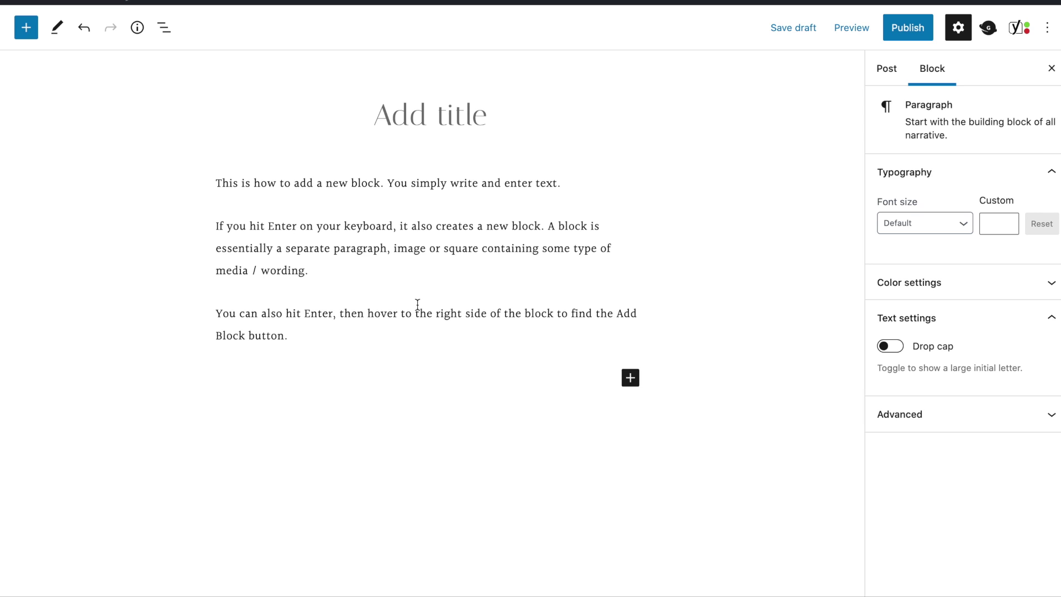
# - Write "To convert a regular block, which is a block that is not reused, to a Reusable Block" in the empty block
pyautogui.write('To convert a regul')
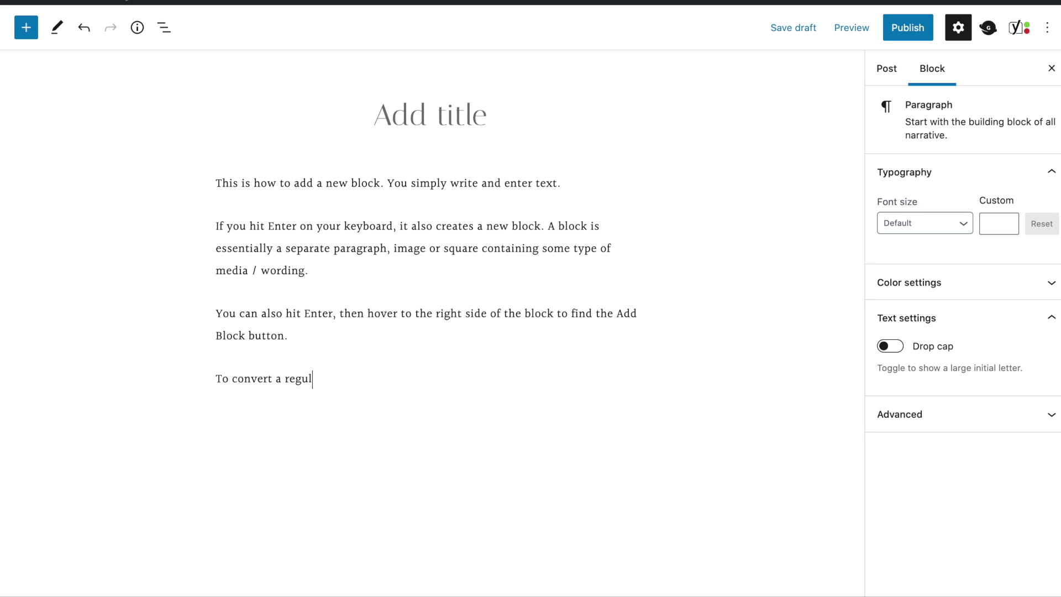
pyautogui.write('ar block, which is a block that is not reused,')
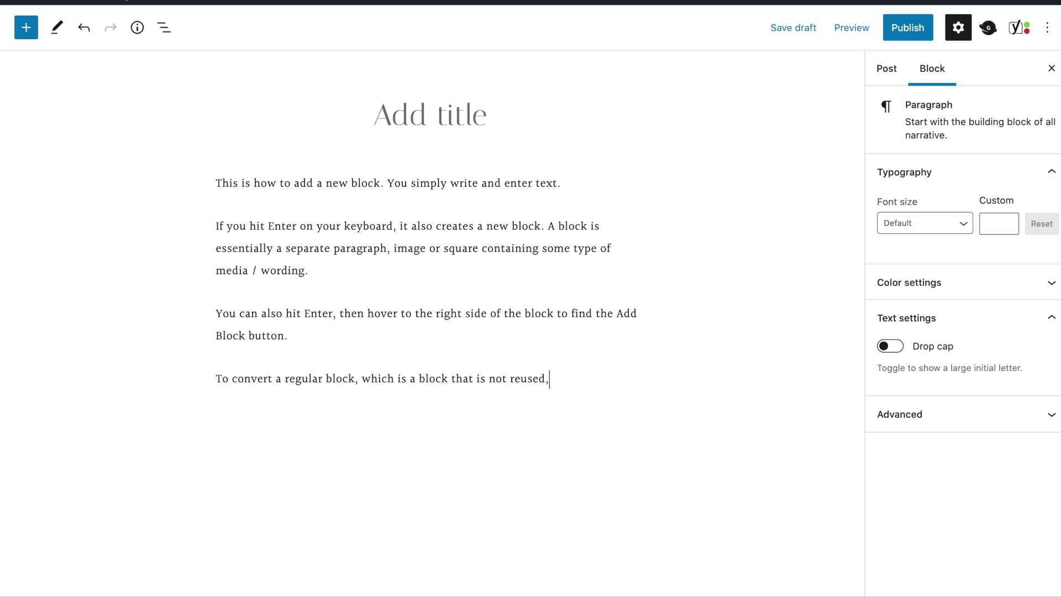
pyautogui.write(' to a Reusable Block')
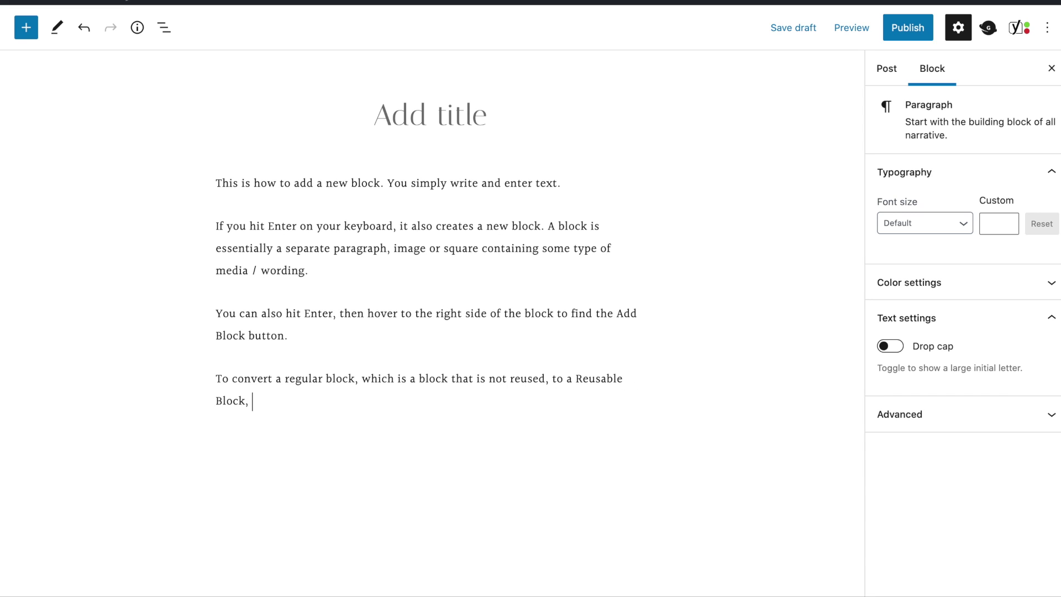
# - Finish the sentence about Reusable Blocks with ", you just have to hover over the block and convert it."
pyautogui.write(', you just have to hover ov')
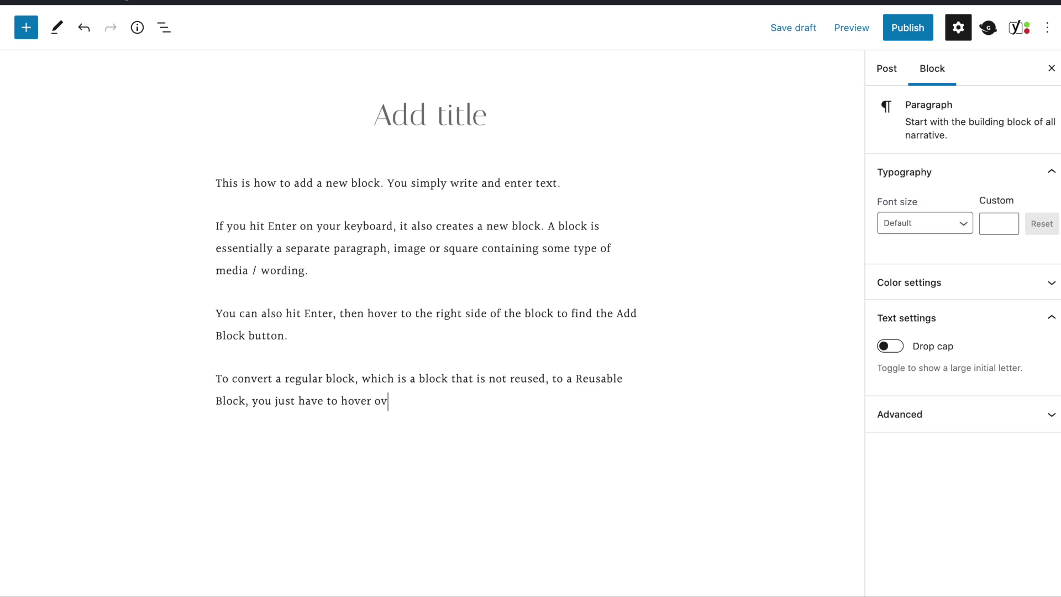
pyautogui.write('er t ehe block and convert it.')
# - Convert the paragraph about converting regular blocks into a reusable block and save it as "You can rename your reusable block here."
pyautogui.click(258, 401)
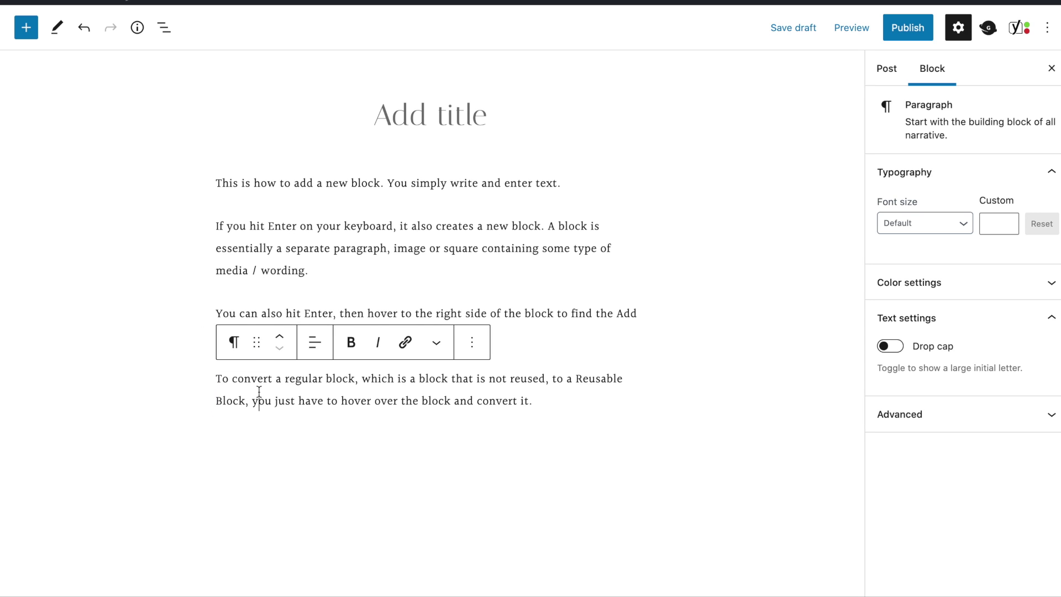
pyautogui.click(474, 348)
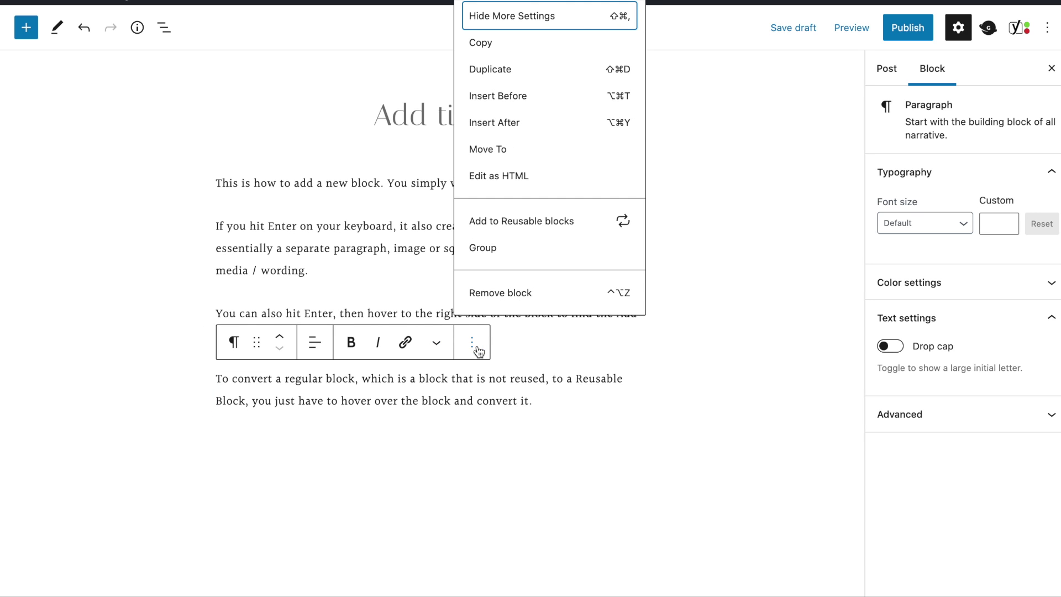
pyautogui.click(518, 222)
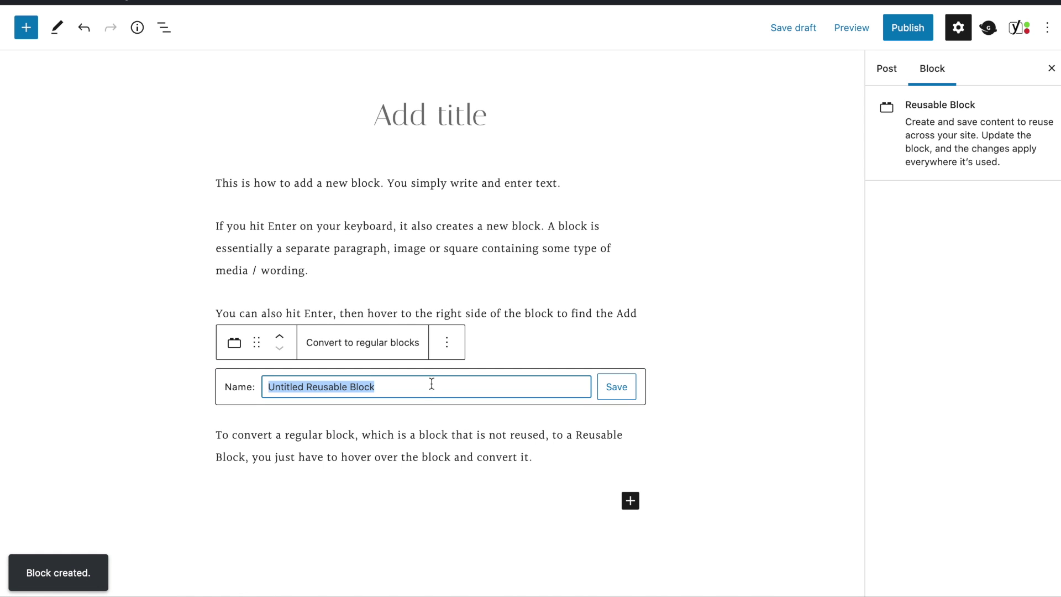
pyautogui.write('You can rename ')
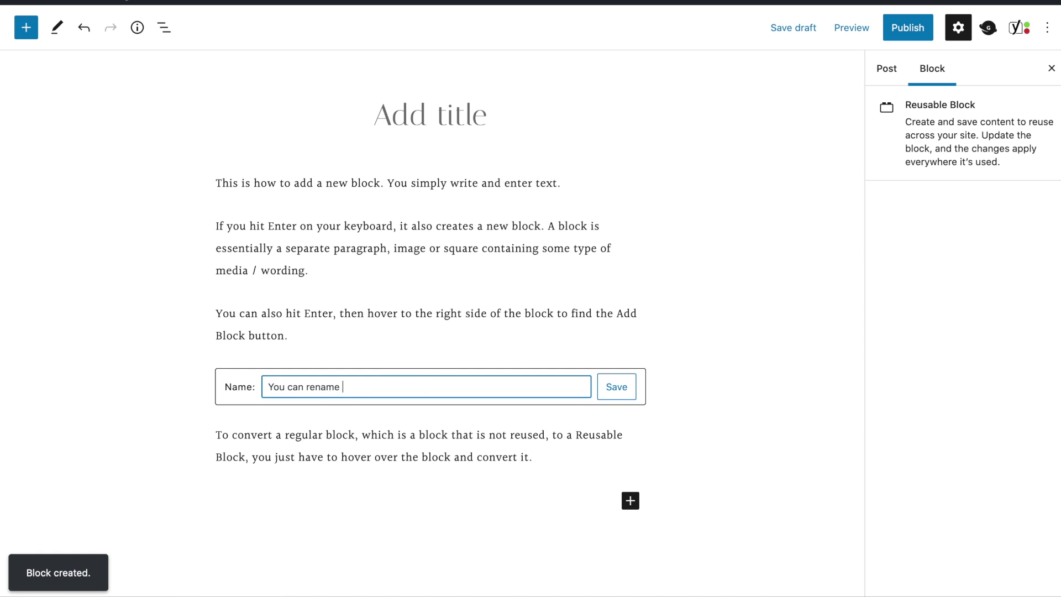
pyautogui.write('your reusable block here.')
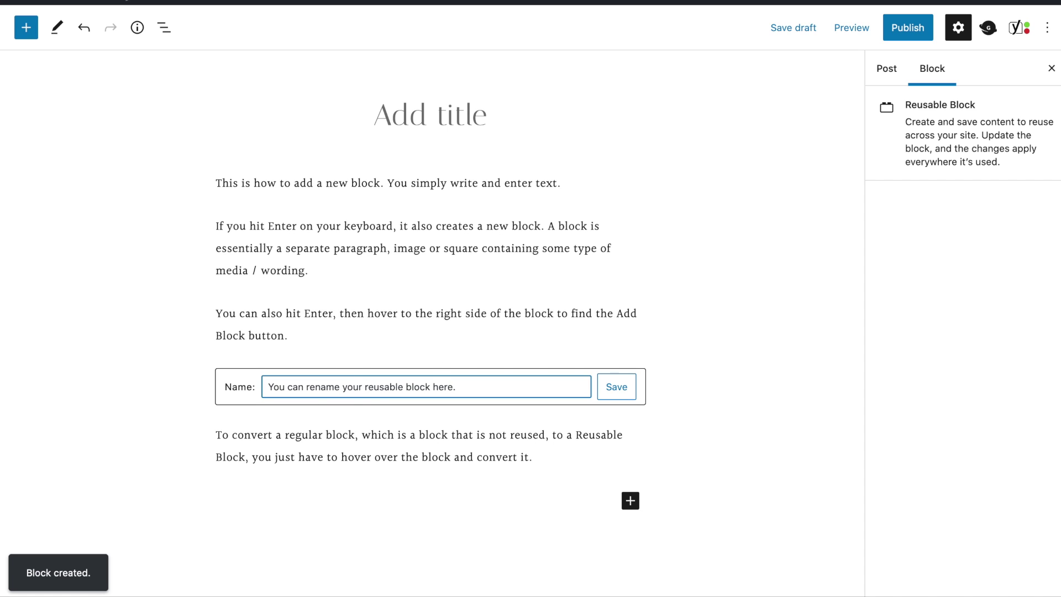
pyautogui.click(612, 386)
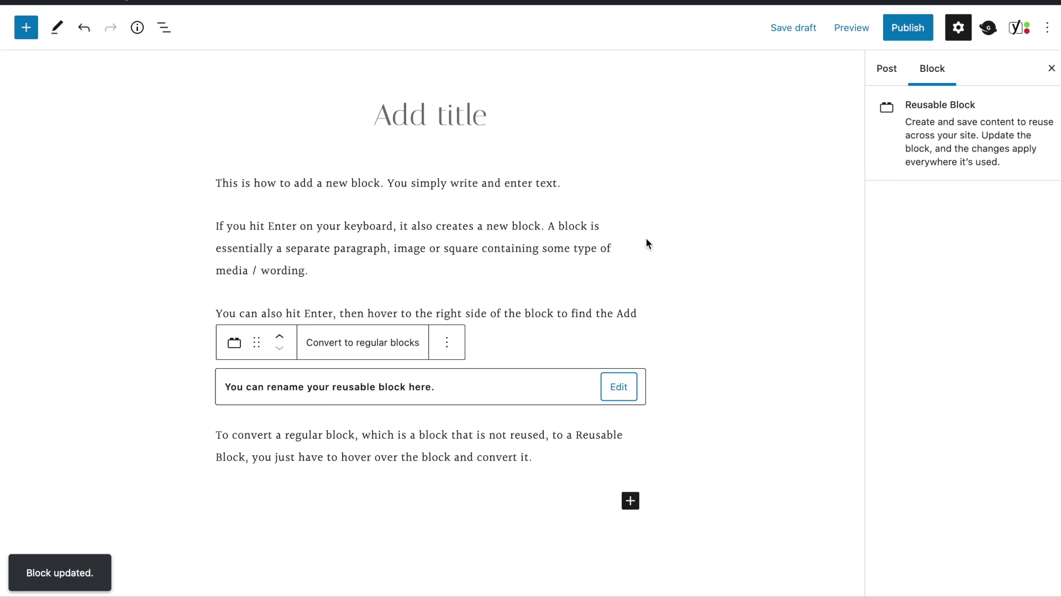
# - Add a paragraph reading "To add a reusable block...." below the reusable block
pyautogui.scroll(-3, 647, 243)
pyautogui.click(545, 399)
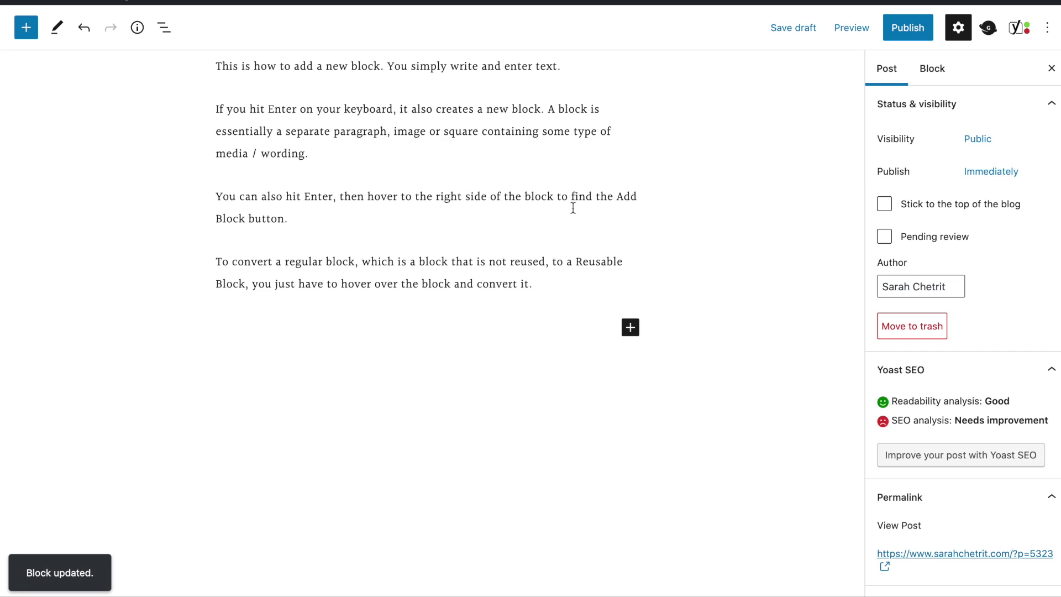
pyautogui.click(505, 332)
pyautogui.write('To add a re')
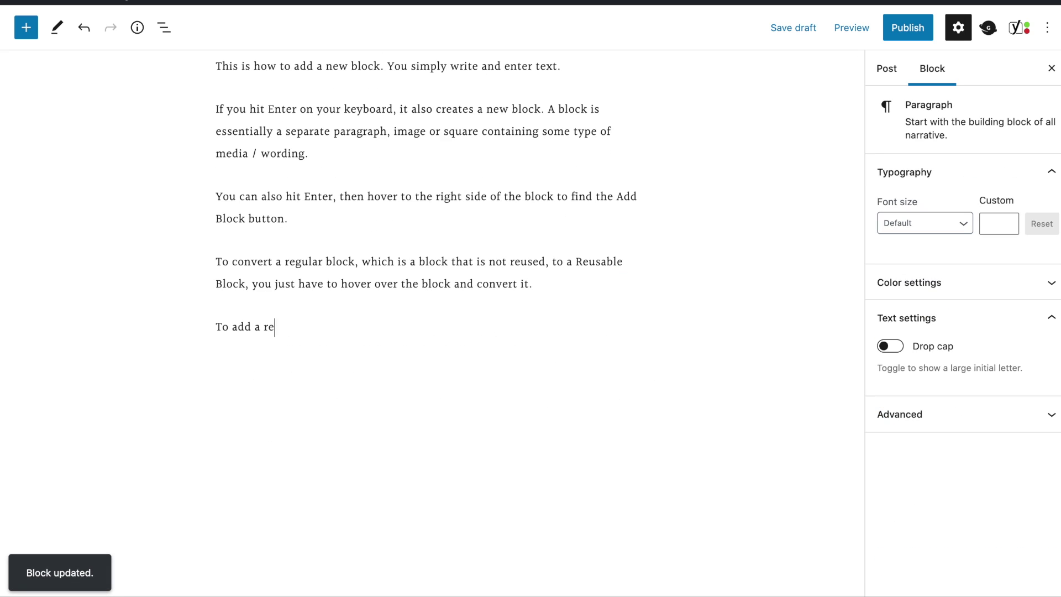
pyautogui.write('usable block')
# - In a new block, search the block library for "You can rename" and insert the reusable block "You can rename your reusable block here."
pyautogui.press('Return')
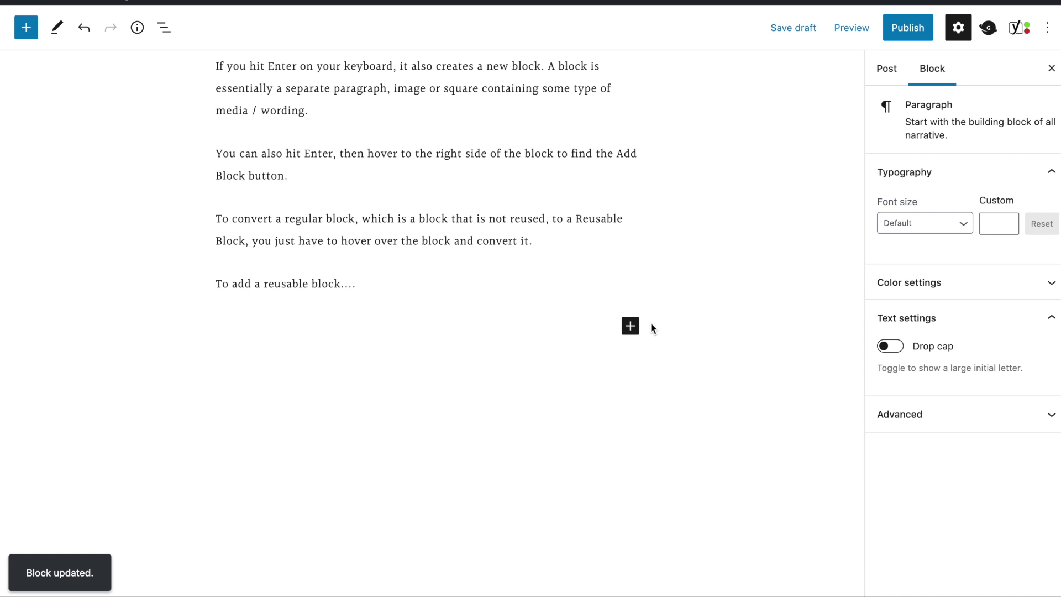
pyautogui.click(631, 326)
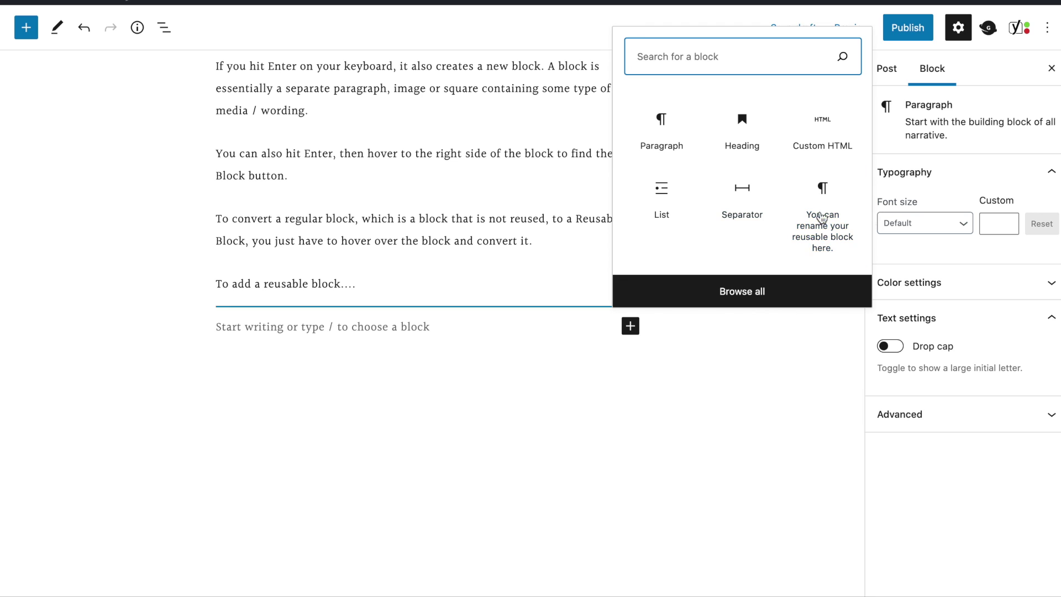
pyautogui.write('You can rename')
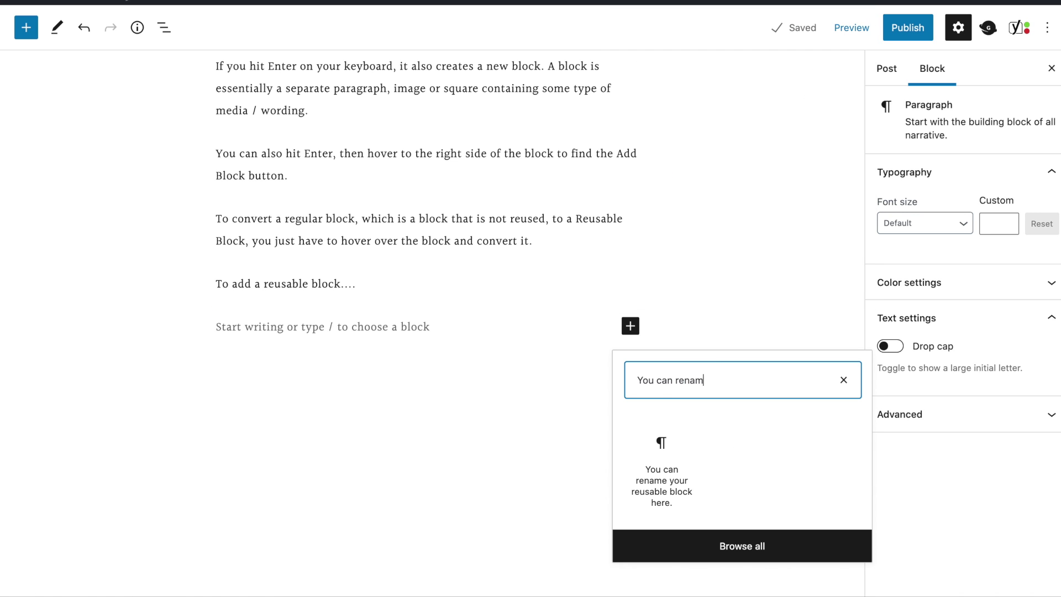
pyautogui.click(656, 488)
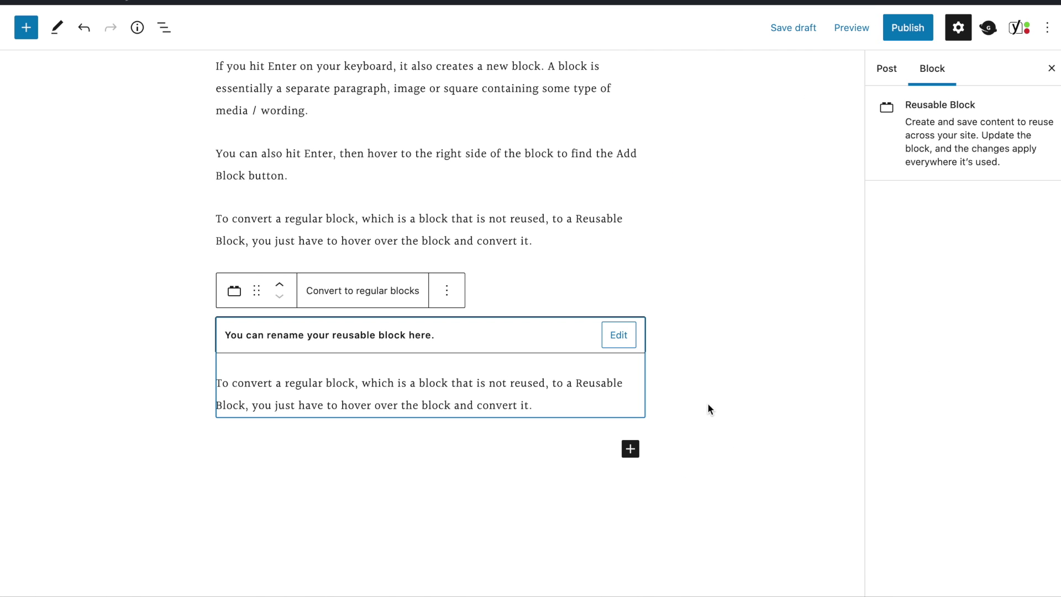
# - Rename the inserted block to "To rename your reusable block, click edit here. Whatever you rename it to is what you can search for in the Blocks menu."
pyautogui.click(619, 335)
pyautogui.write('To ')
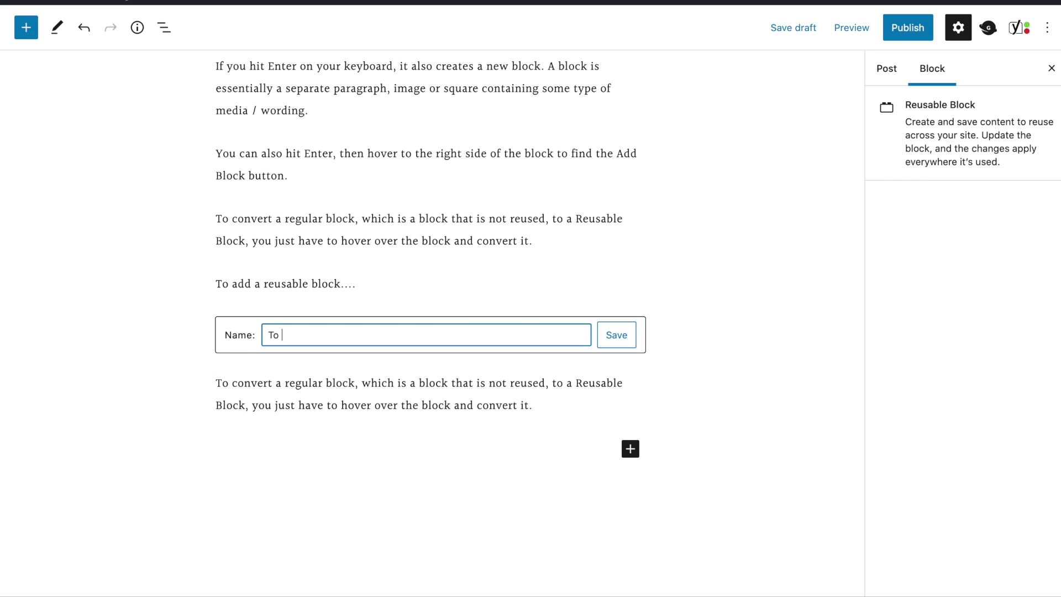
pyautogui.write('rename your reusable block, click edit here.')
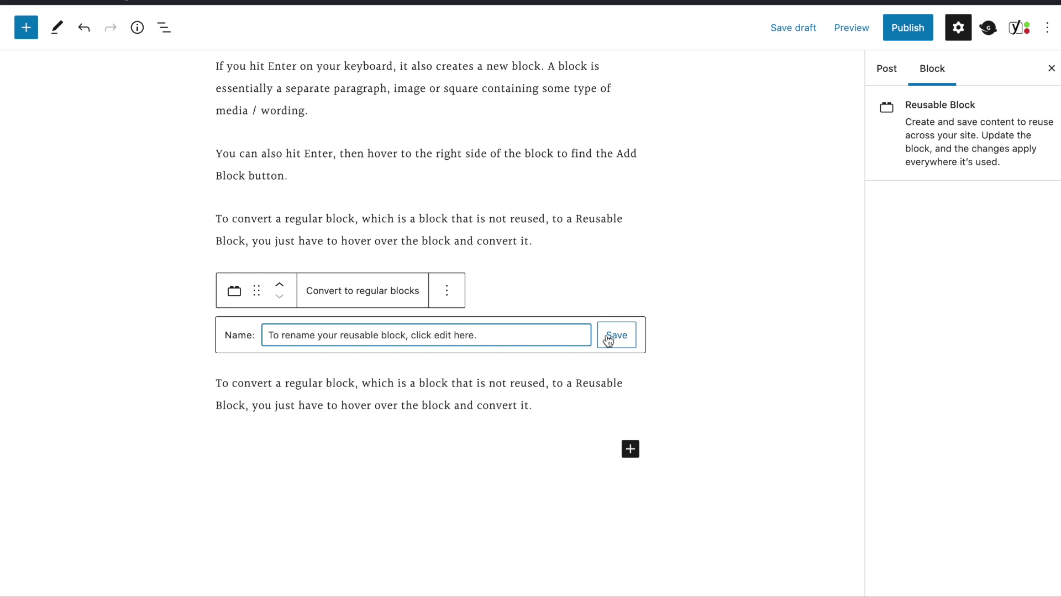
pyautogui.write('Whatever you ca')
pyautogui.press('BackSpace')
pyautogui.write('renam')
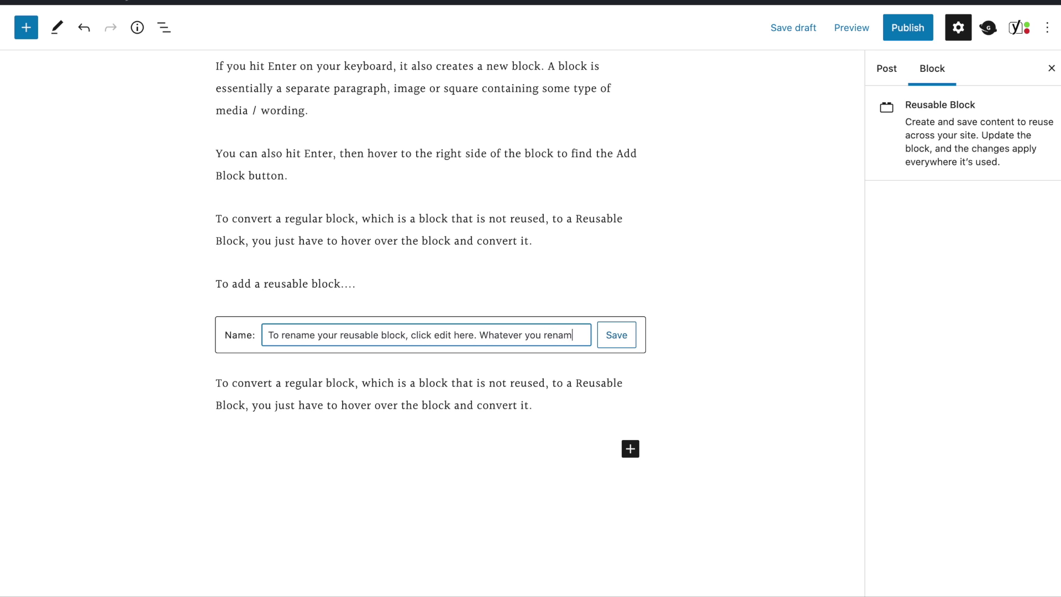
pyautogui.write('e it to, is what you ')
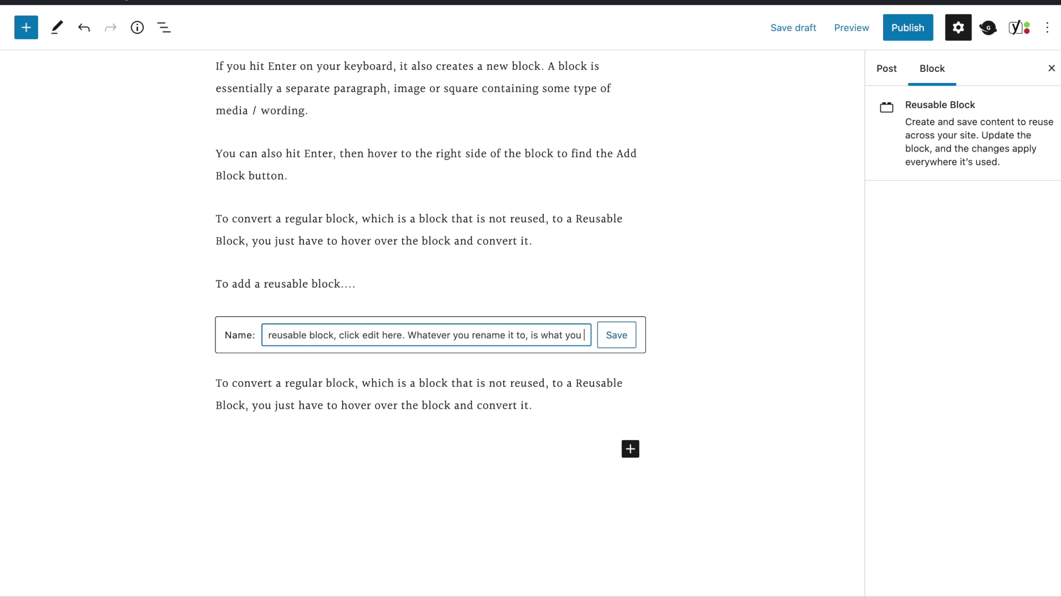
pyautogui.write('can search for in the')
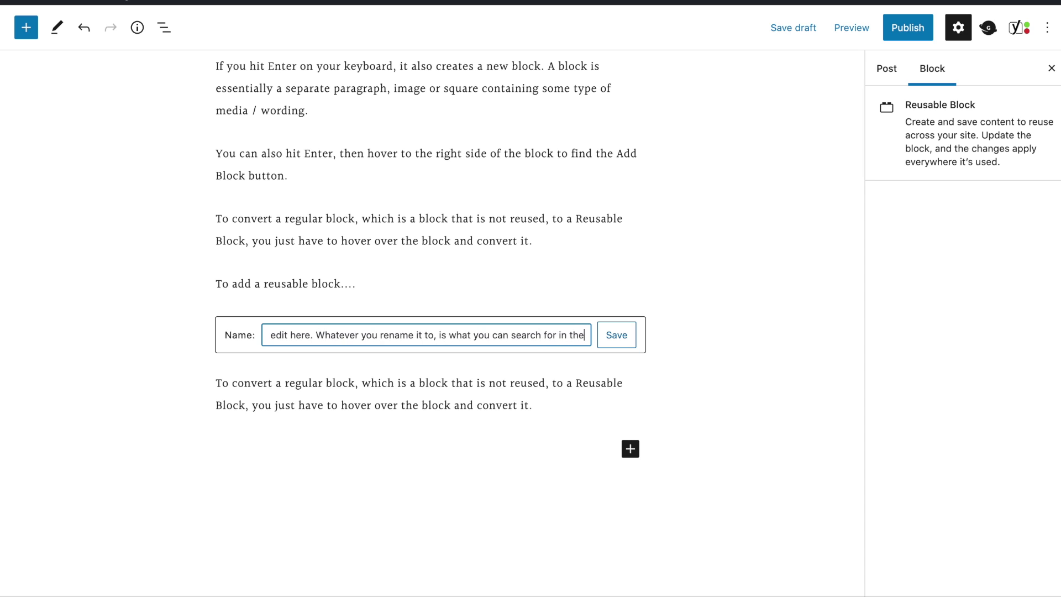
pyautogui.write(' Blocks menu.')
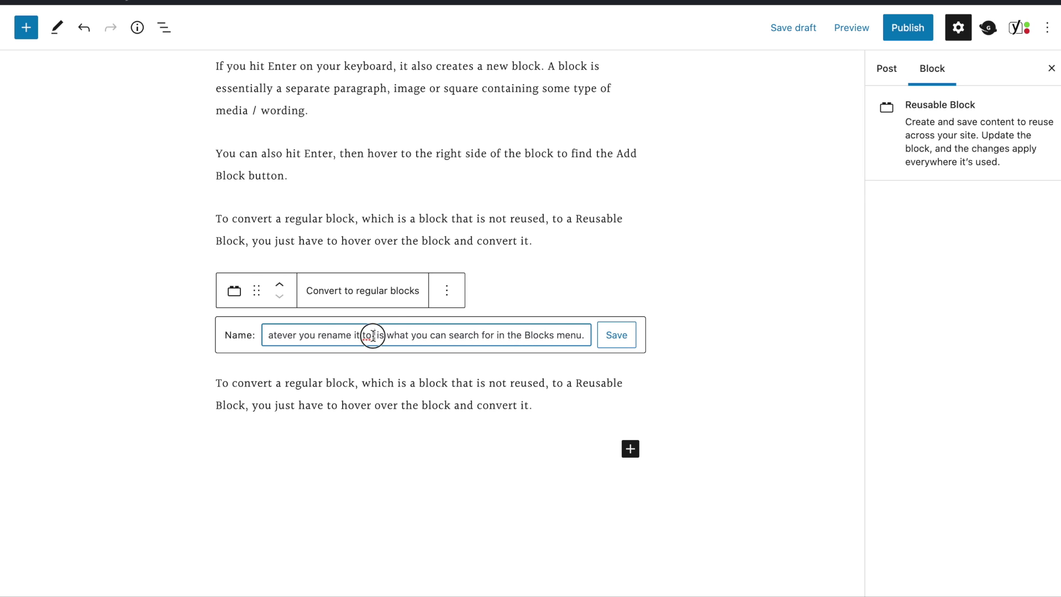
pyautogui.click(617, 337)
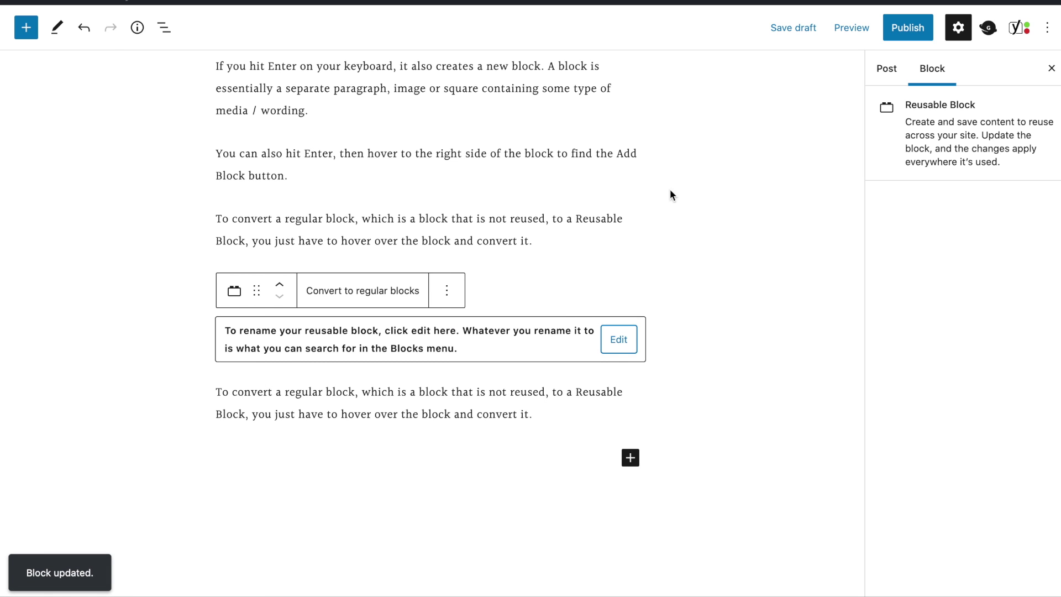
# - Append "If you change something in a reusable block, it will change in all reusable blocks in all of" to the inserted reusable block's paragraph
pyautogui.scroll(-1, 671, 185)
pyautogui.click(618, 331)
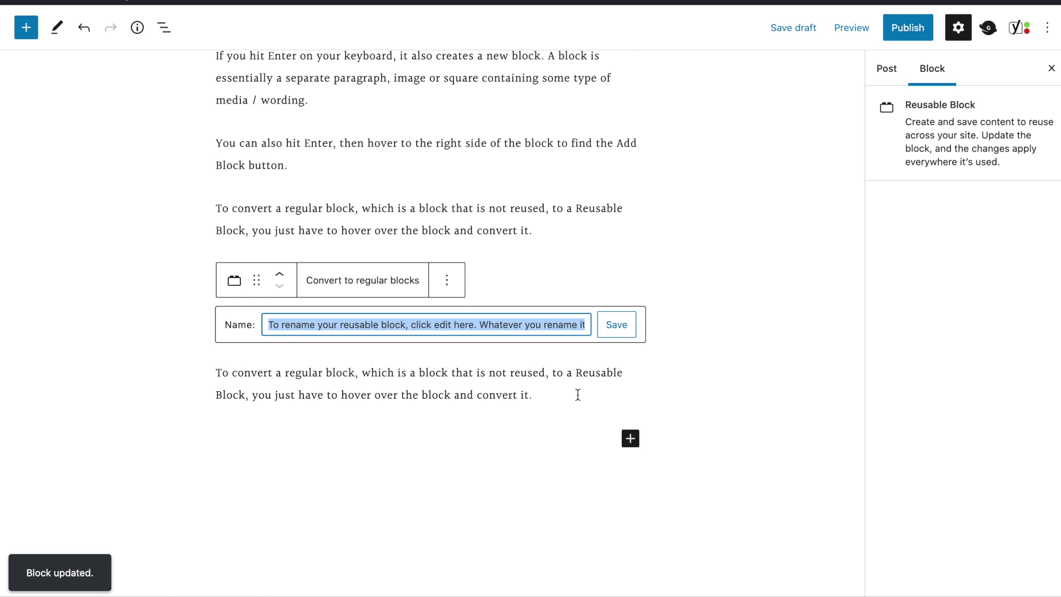
pyautogui.click(575, 389)
pyautogui.write('If you change ')
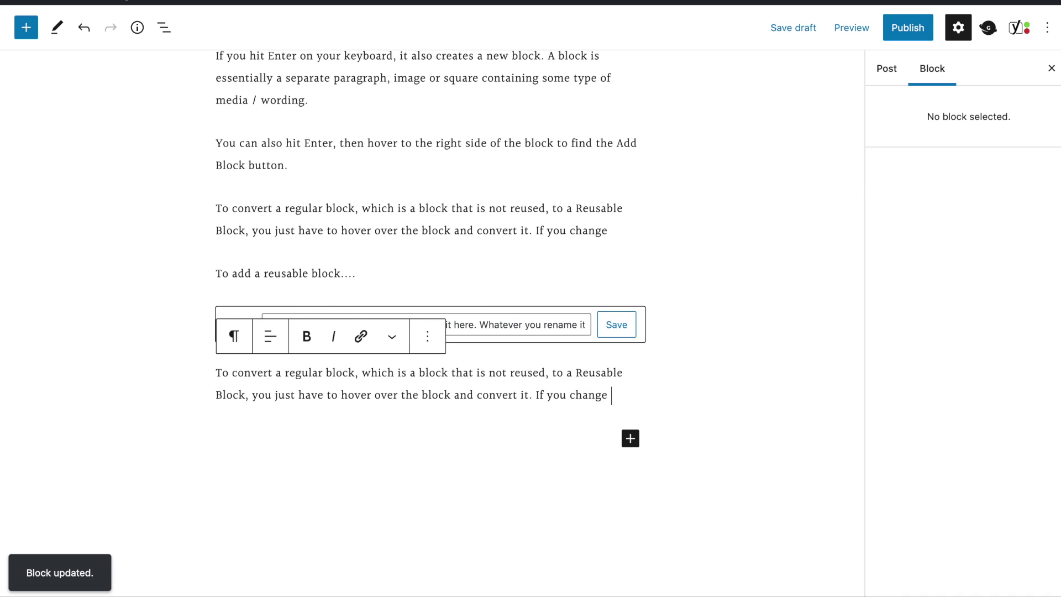
pyautogui.write('something in a reusable bloc')
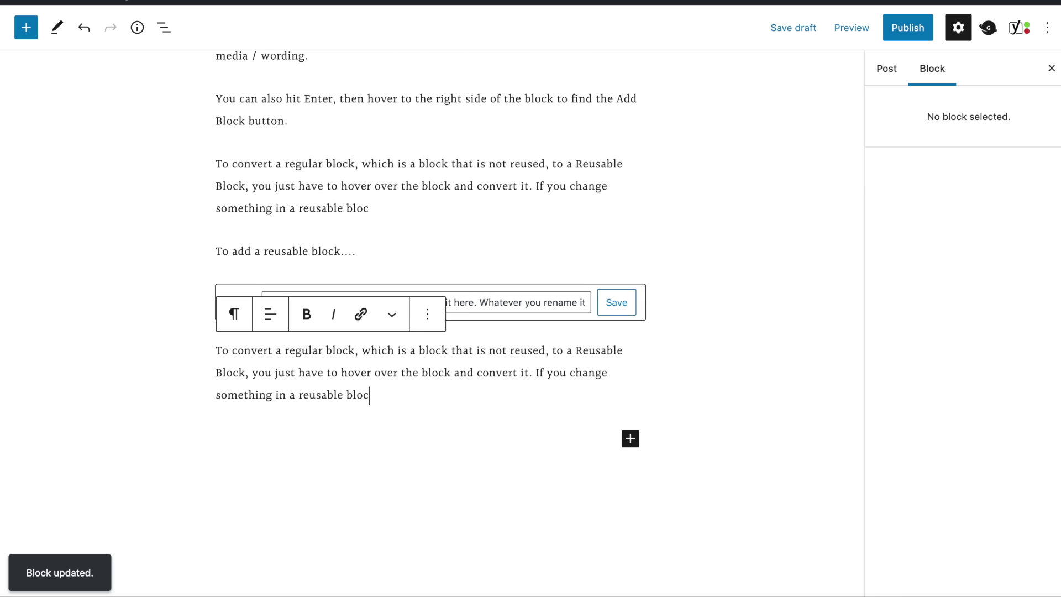
pyautogui.write('k, it will change')
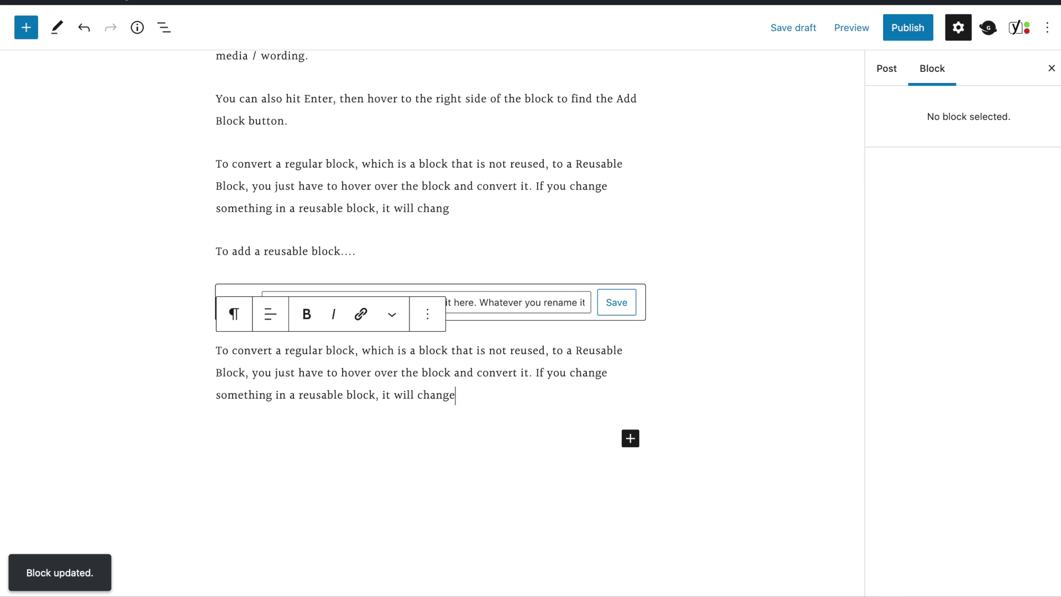
pyautogui.write(' in all reusable bloc')
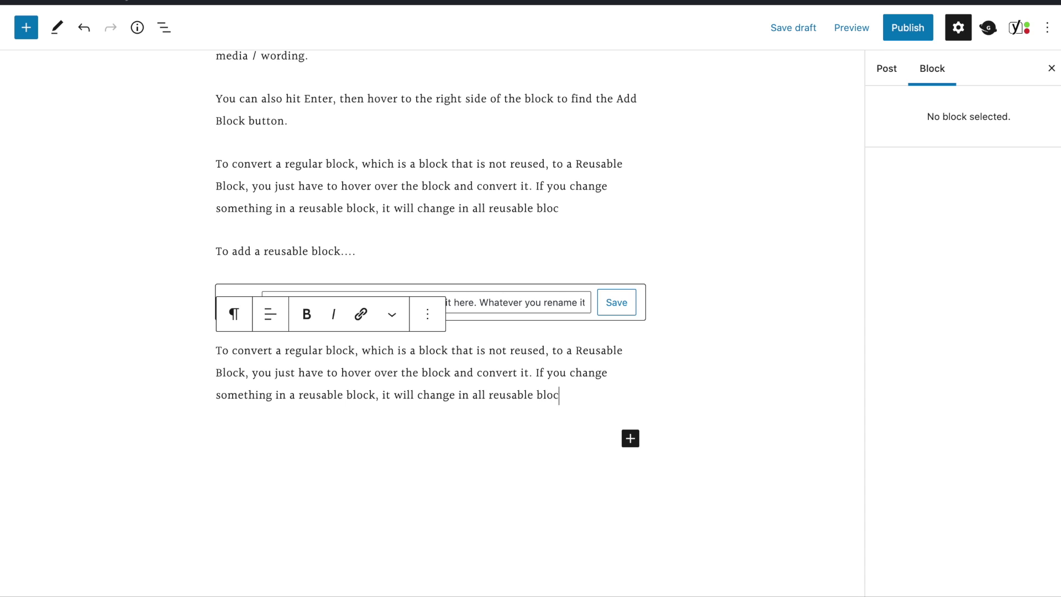
pyautogui.write('ks in all of Wordpre')
# - Finish the sentence with "your blog posts where you use a reusable block.", add an empty paragraph below it and save the reusable block
pyautogui.press('BackSpace')
pyautogui.press('BackSpace')
pyautogui.press('BackSpace')
pyautogui.press('BackSpace')
pyautogui.press('BackSpace')
pyautogui.press('BackSpace')
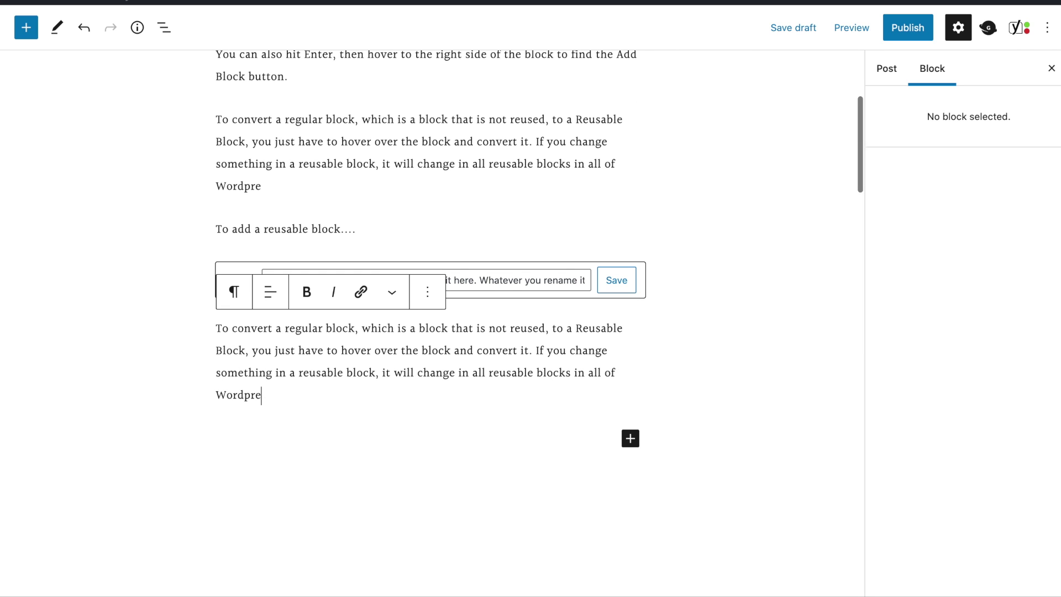
pyautogui.press('BackSpace')
pyautogui.write('your blog post')
pyautogui.press('BackSpace')
pyautogui.write('s whe')
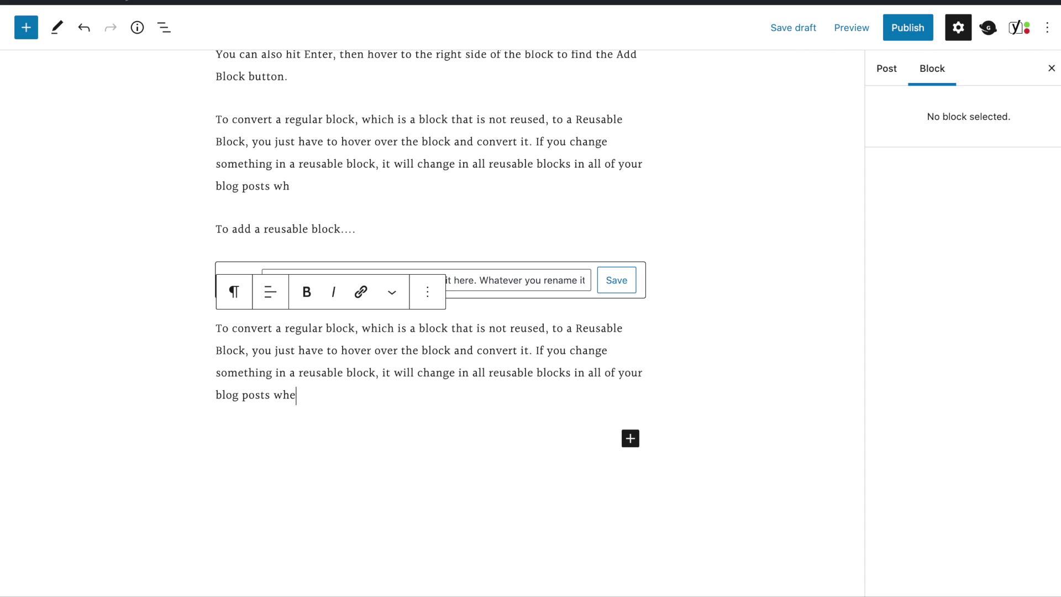
pyautogui.write('re you use a reusable block.')
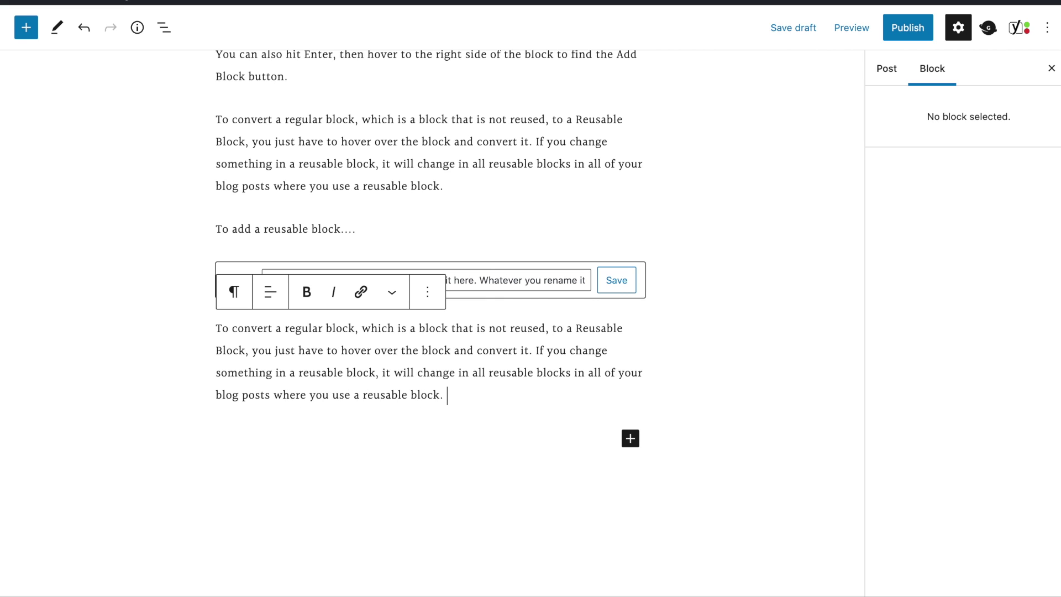
pyautogui.press('Return')
pyautogui.click(734, 276)
pyautogui.click(629, 242)
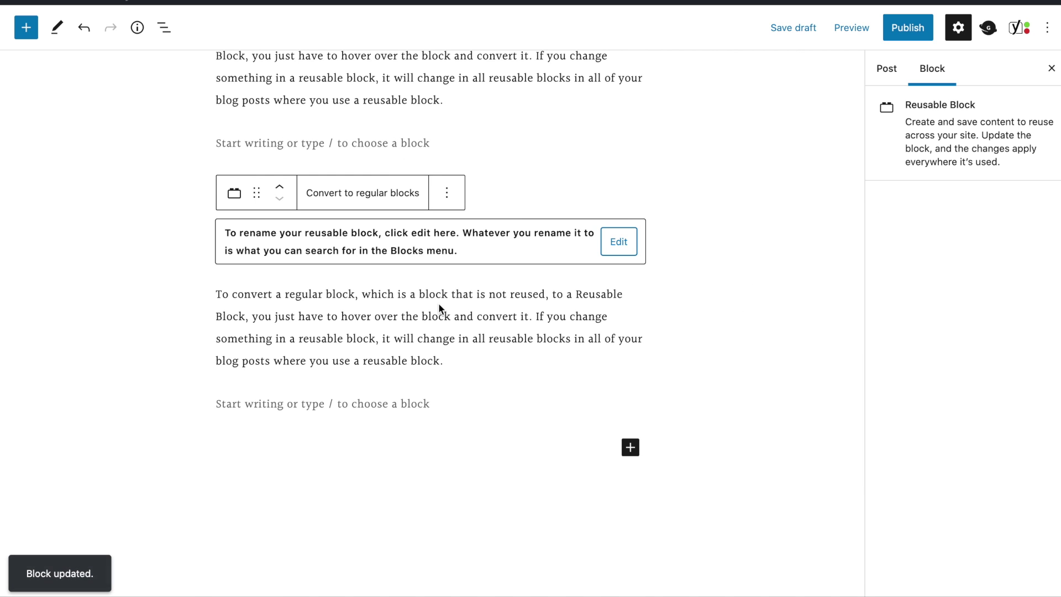
# - Convert the inserted reusable block back to regular blocks and place the cursor at the end of its paragraph
pyautogui.click(355, 226)
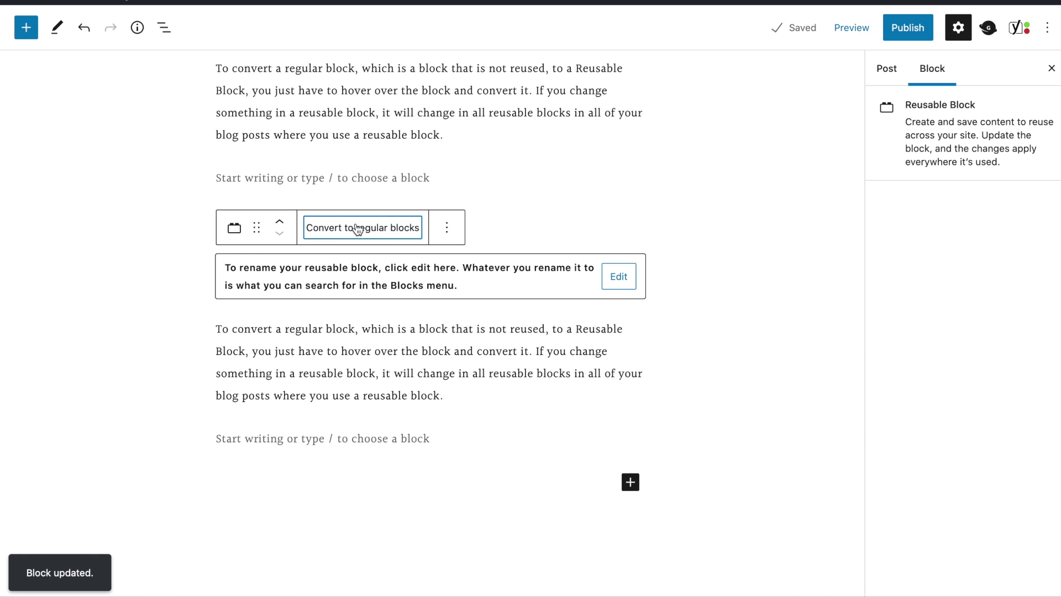
pyautogui.click(385, 311)
pyautogui.click(472, 329)
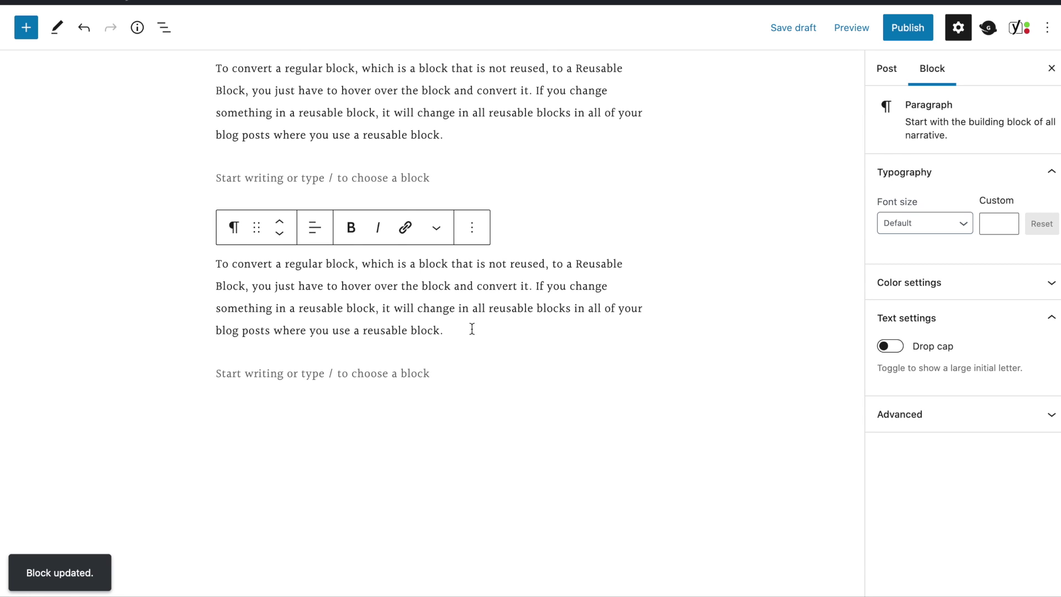
# - Start a new line in the converted paragraph with "In order to update a reusable block without it impacting"
pyautogui.hotkey('shift', 'Return')
pyautogui.write('In order to update a reusable block without')
pyautogui.press('BackSpace')
pyautogui.press('BackSpace')
pyautogui.press('BackSpace')
pyautogui.press('BackSpace')
pyautogui.press('BackSpace')
pyautogui.write('thout it impacting al')
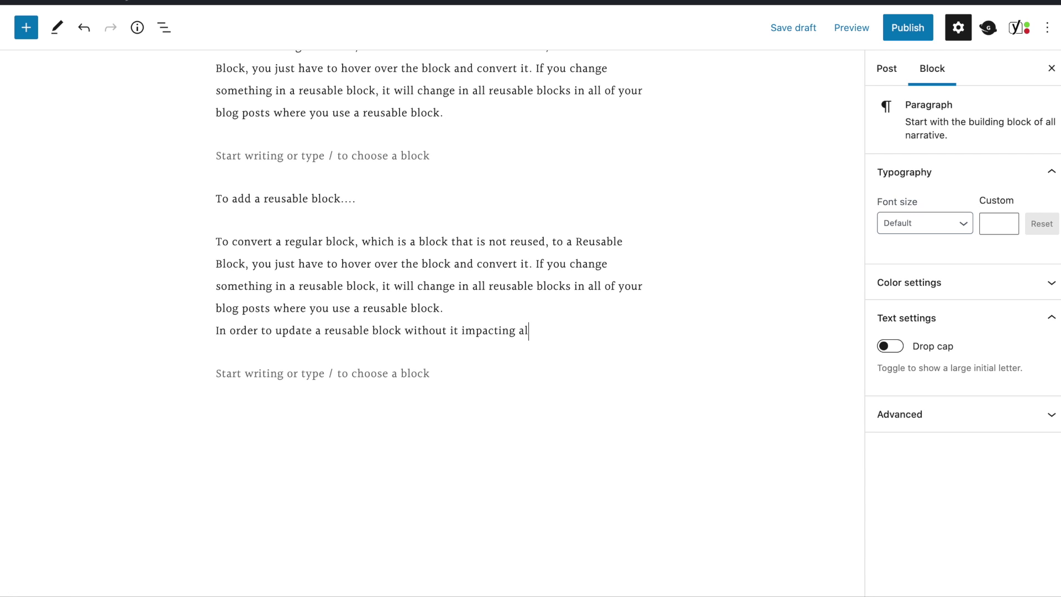
# - Complete the sentence with "all those reusable blocks in all your blog posts, you have to convert it back to a regular block."
pyautogui.write('l those reusable blocks in all your blog post')
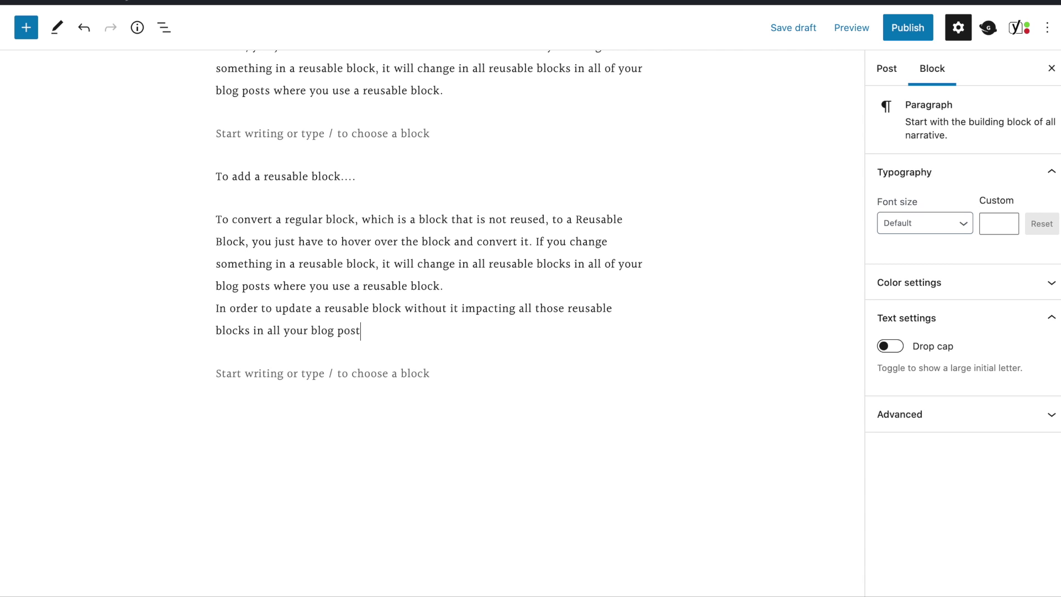
pyautogui.write('s, you have to convert it bac')
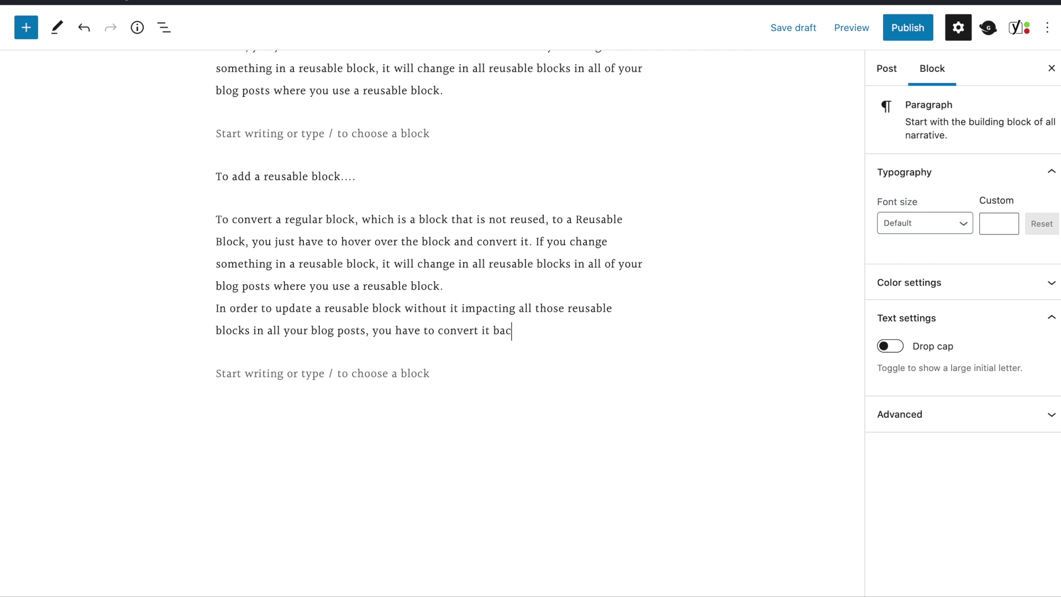
pyautogui.write('k to a regular block.')
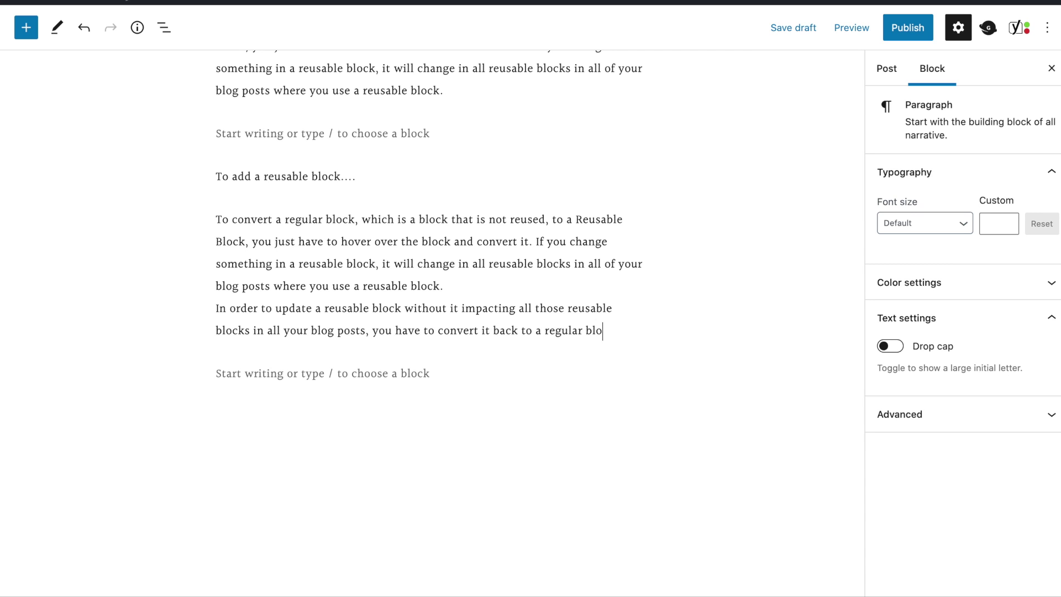